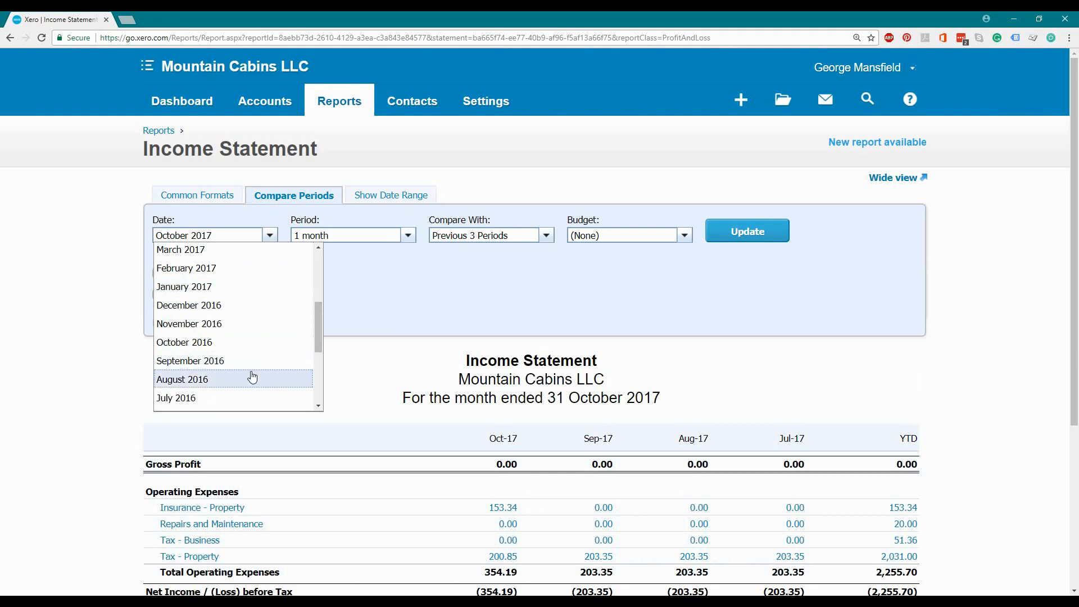
Step: Set the income statement's date to March 2016 and its period comparison to None
scroll(236, 388, down, 2)
click(226, 359)
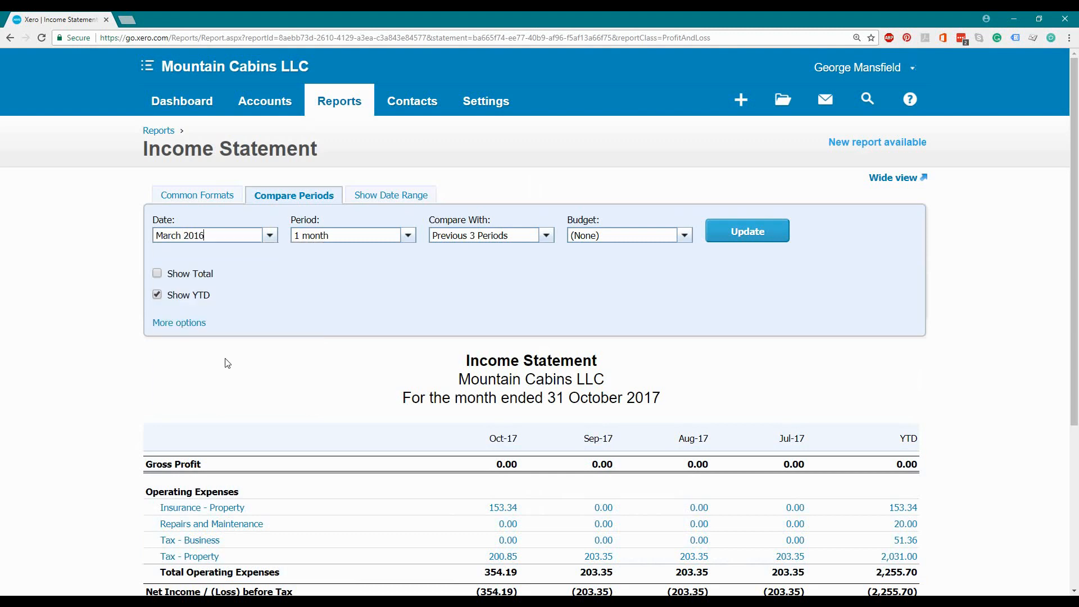
click(546, 236)
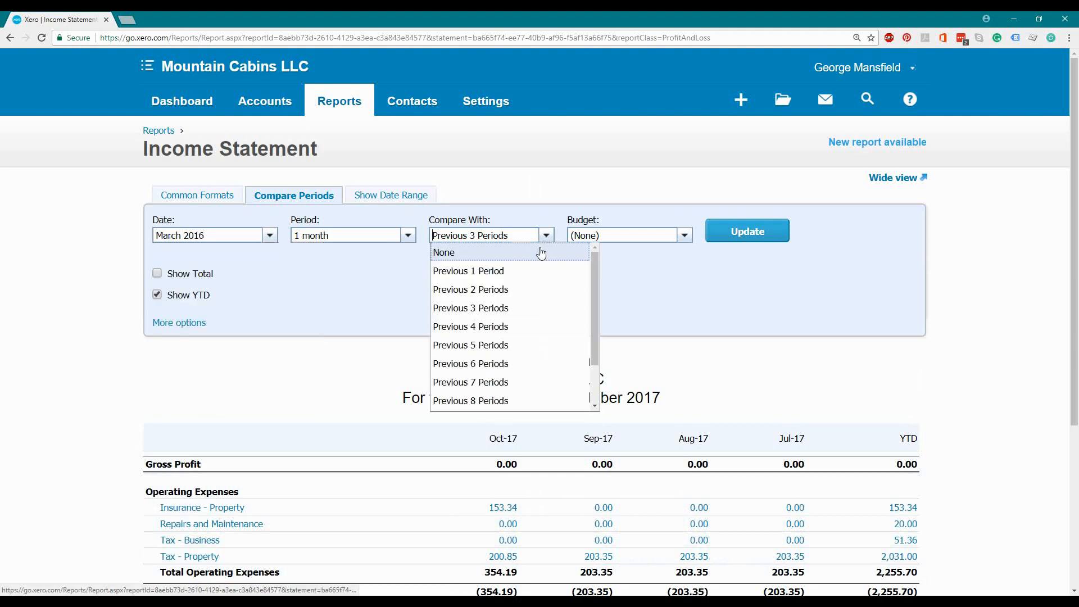
click(539, 251)
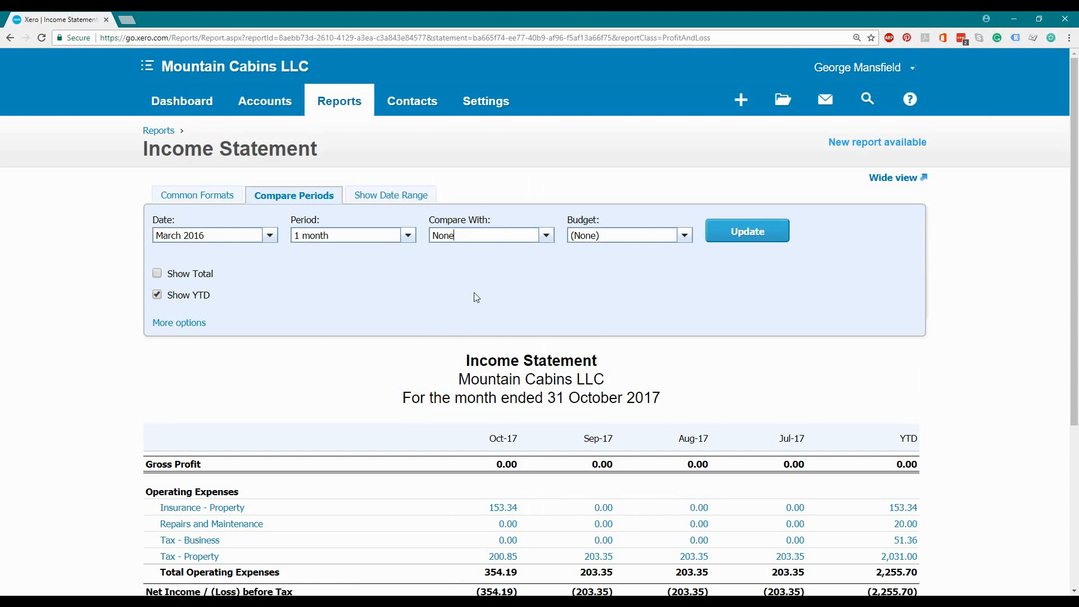
Step: Sort the income statement by Account Code and update the report
click(181, 325)
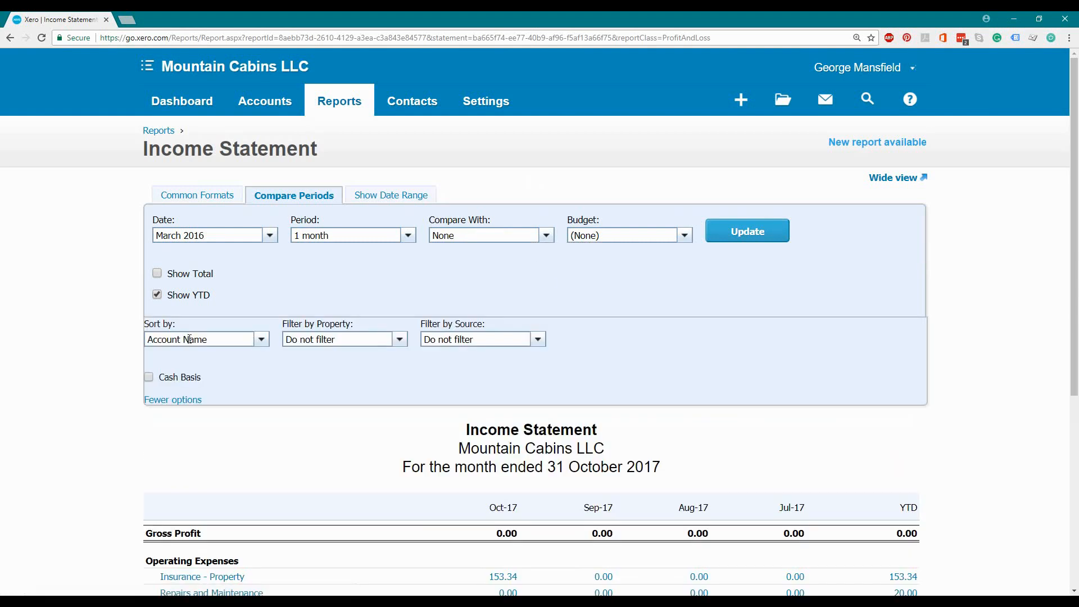
click(261, 340)
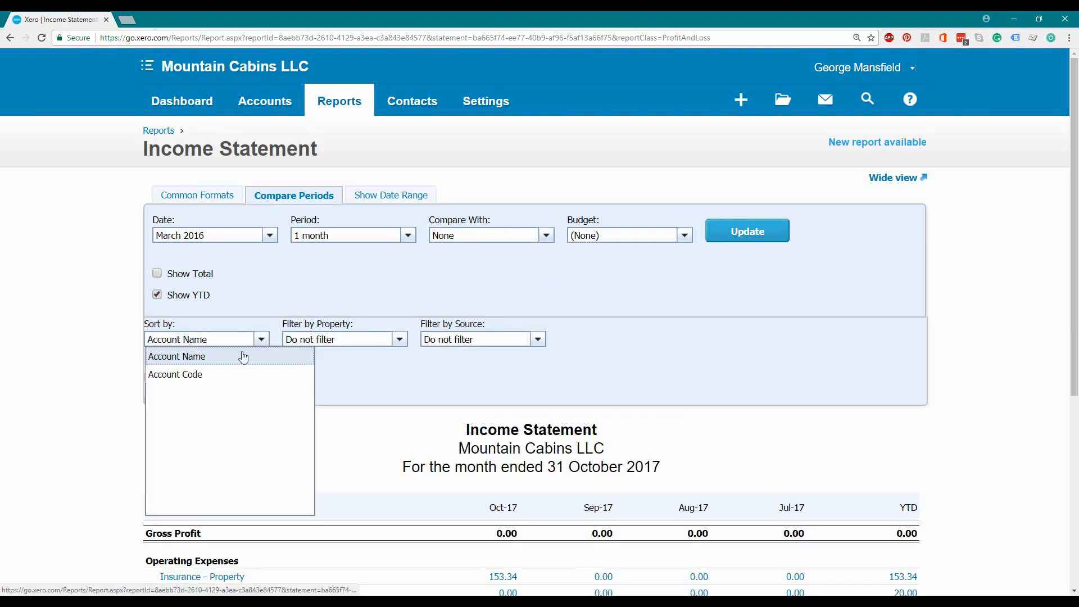
click(224, 376)
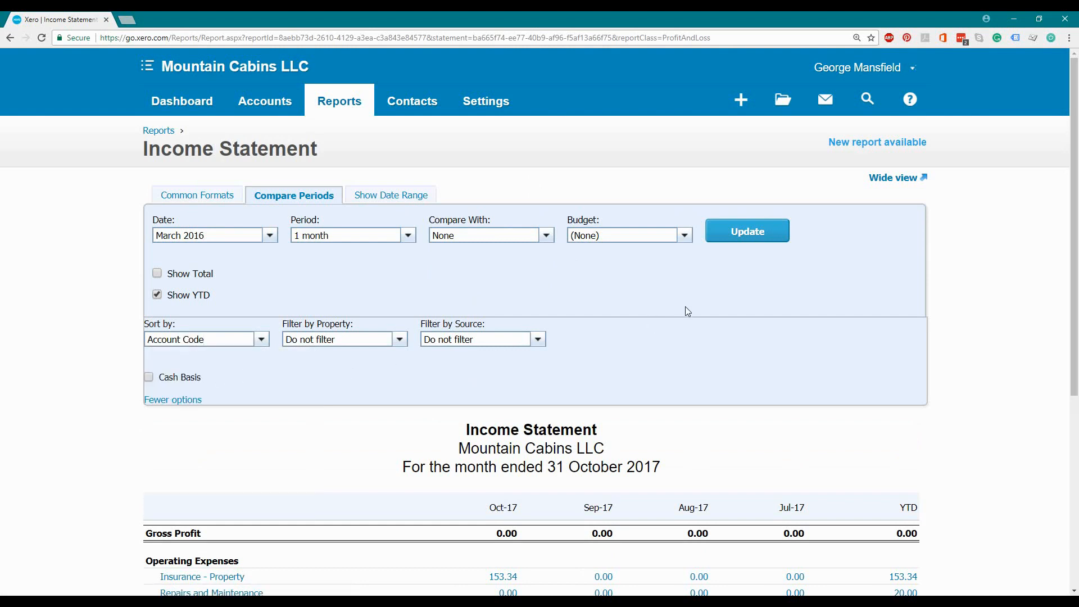
click(747, 231)
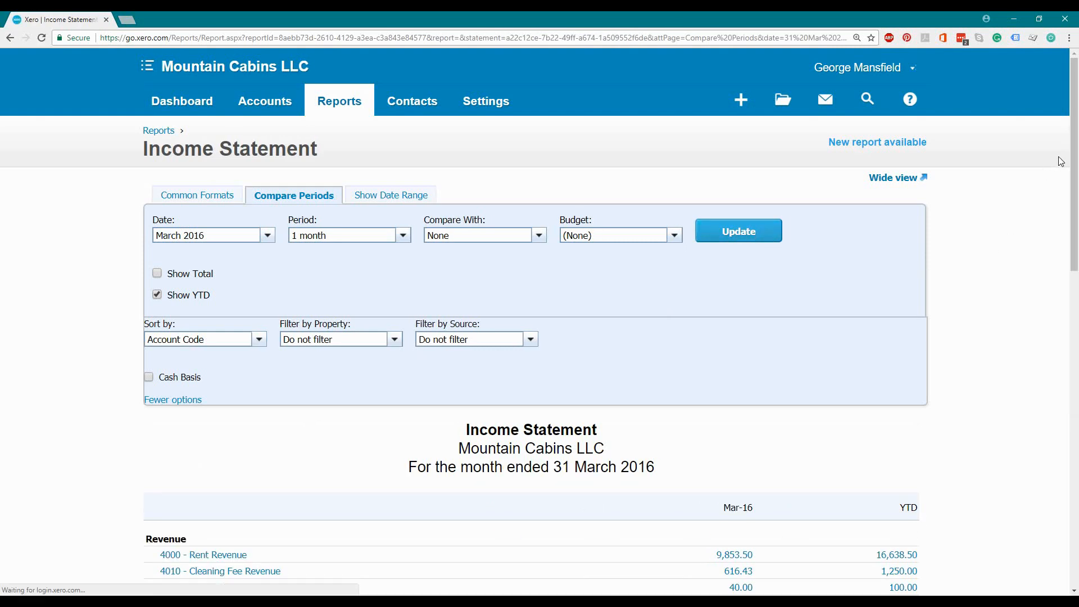
Step: Examine the March 2016 and year-to-date figures for revenue, cost of sales, operating expenses, other income and expense, and net income
drag(1076, 147, 1076, 294)
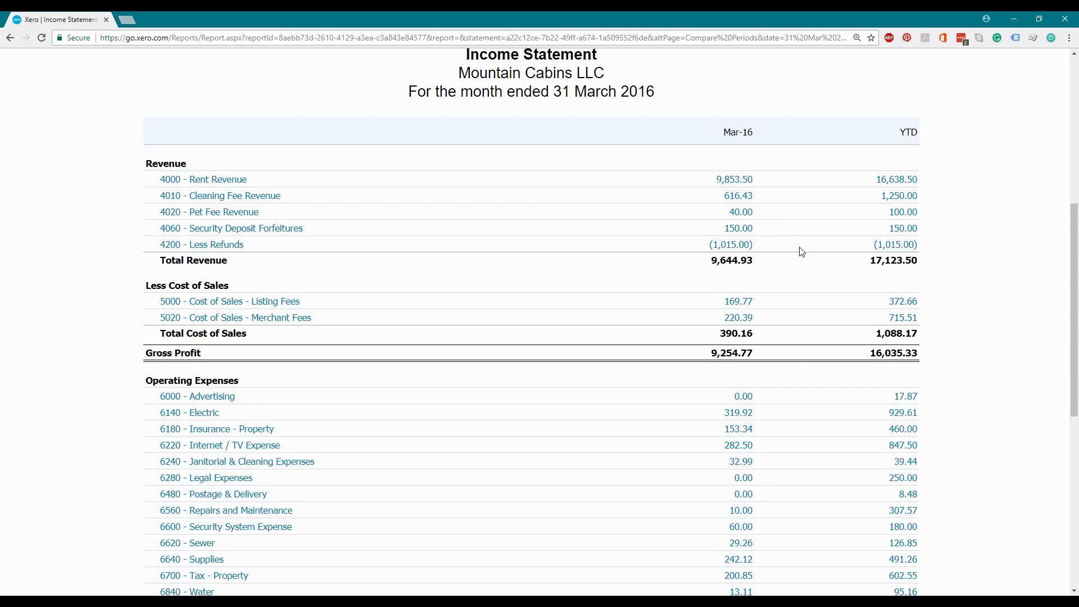
scroll(529, 327, down, 2)
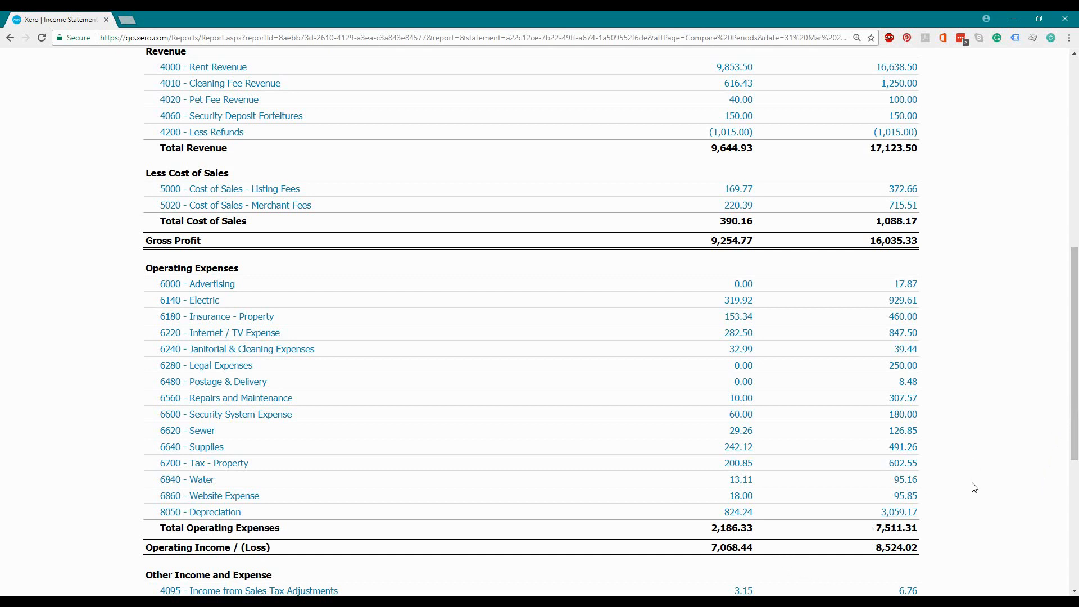
drag(1073, 400, 1073, 467)
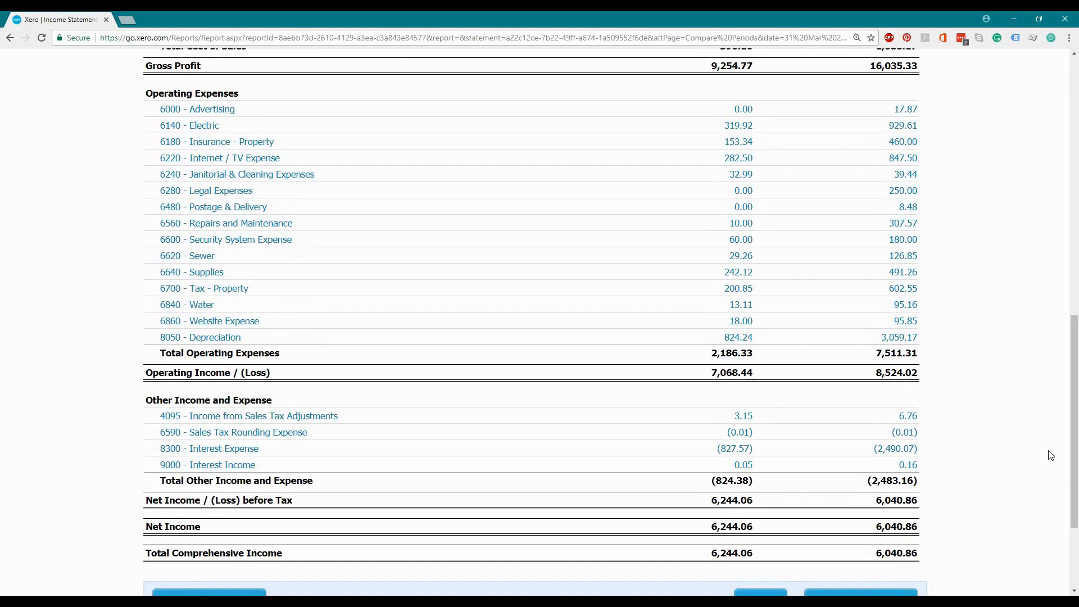
drag(1076, 422, 1075, 317)
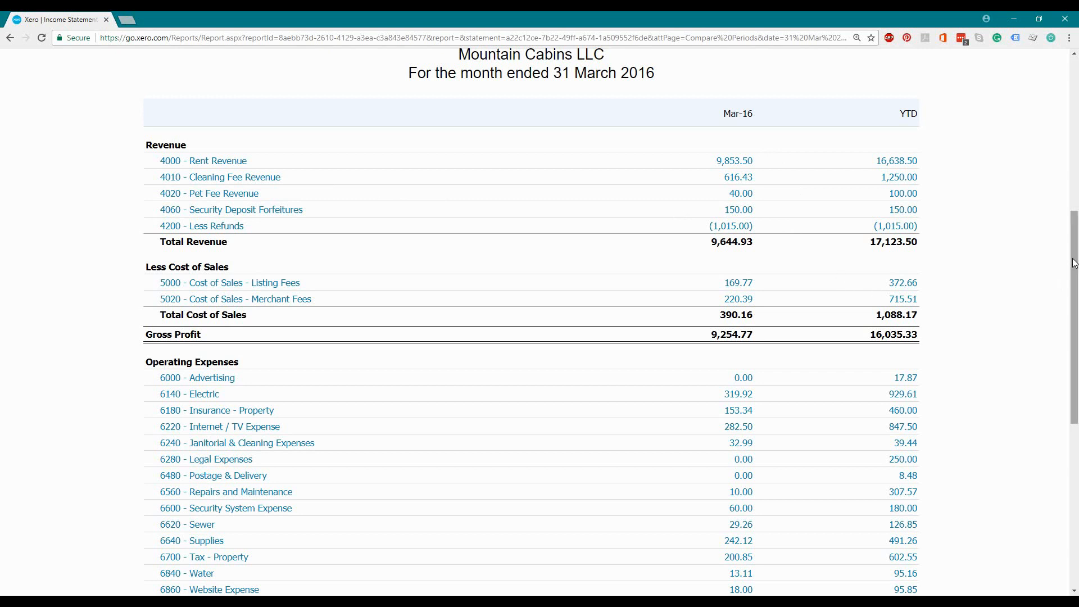
drag(1075, 263, 1077, 320)
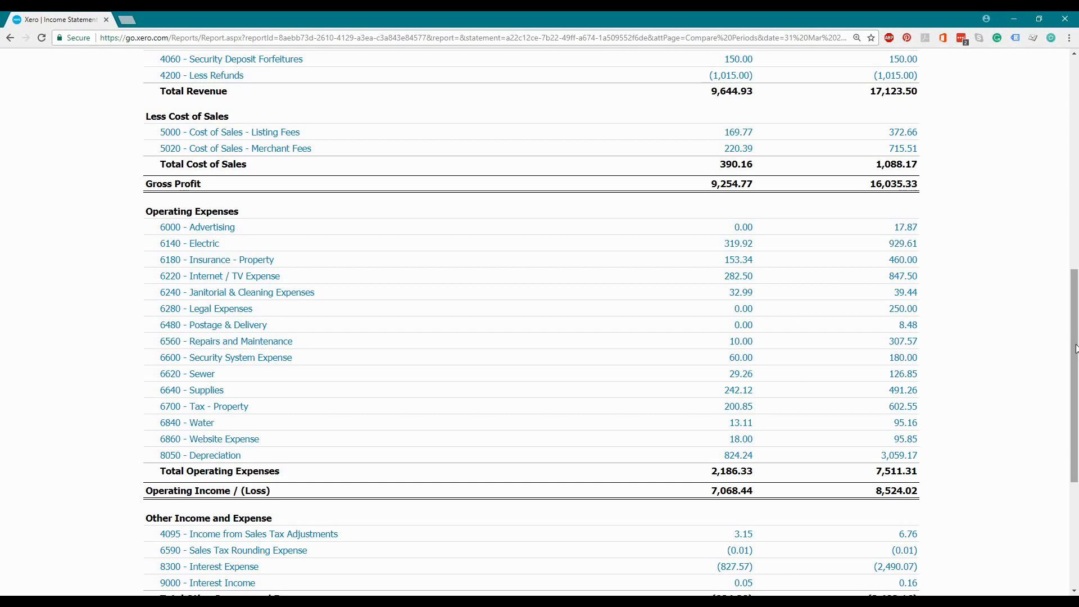
mouse_move(1075, 348)
mouse_down()
mouse_move(1076, 336)
mouse_move(1076, 360)
mouse_up()
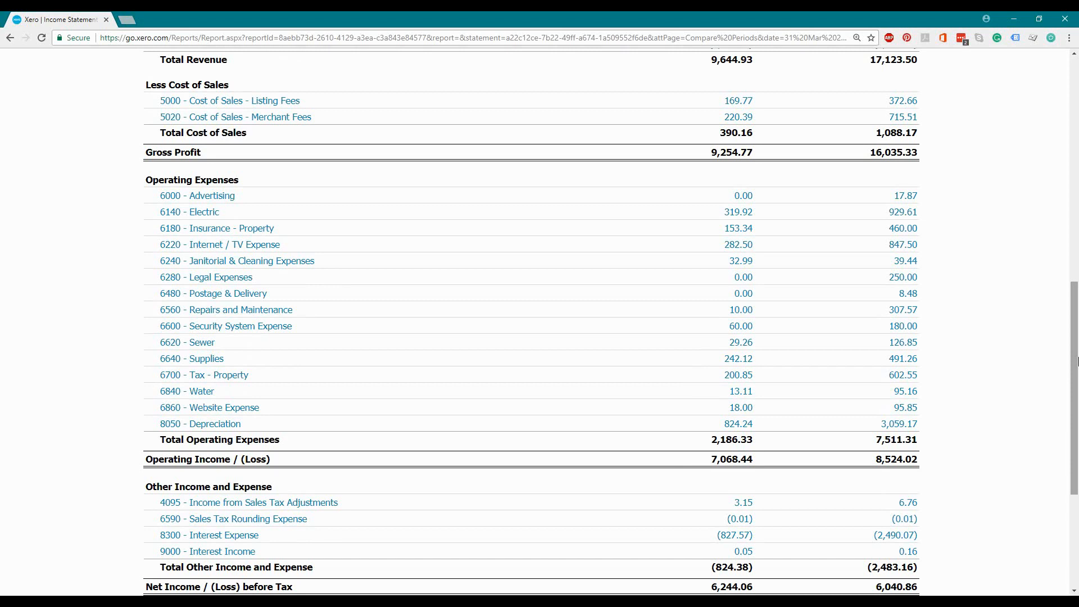
drag(1077, 361, 1077, 272)
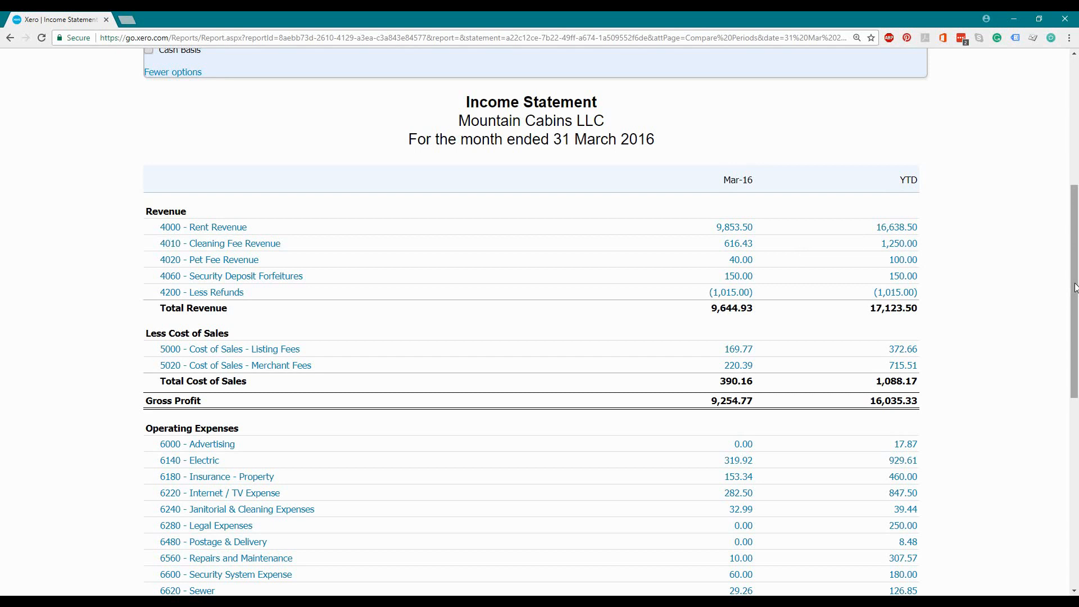
drag(1075, 287, 1071, 333)
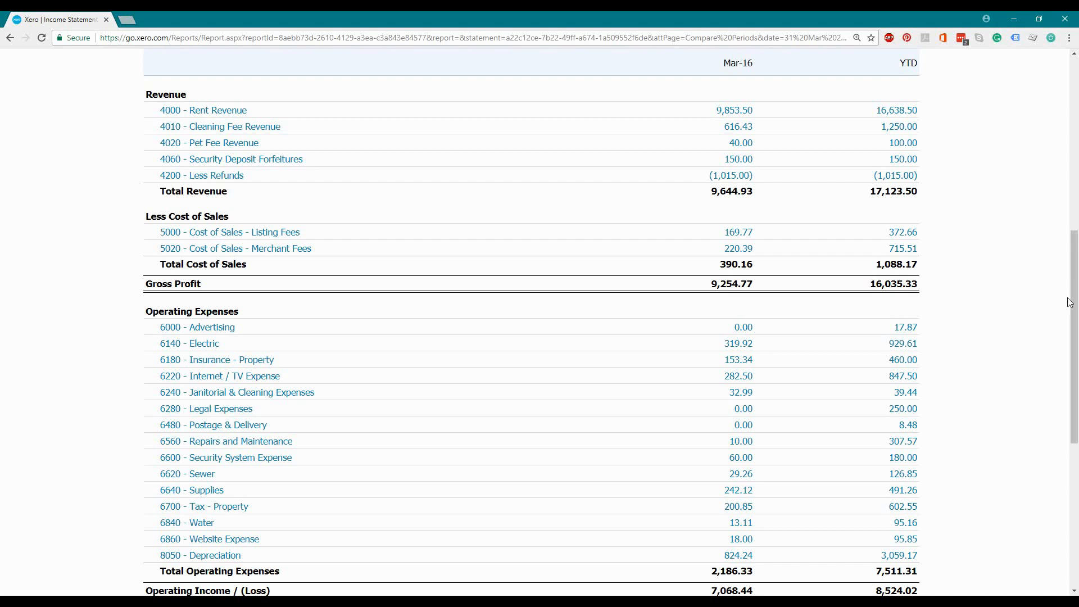
drag(1073, 303, 1075, 296)
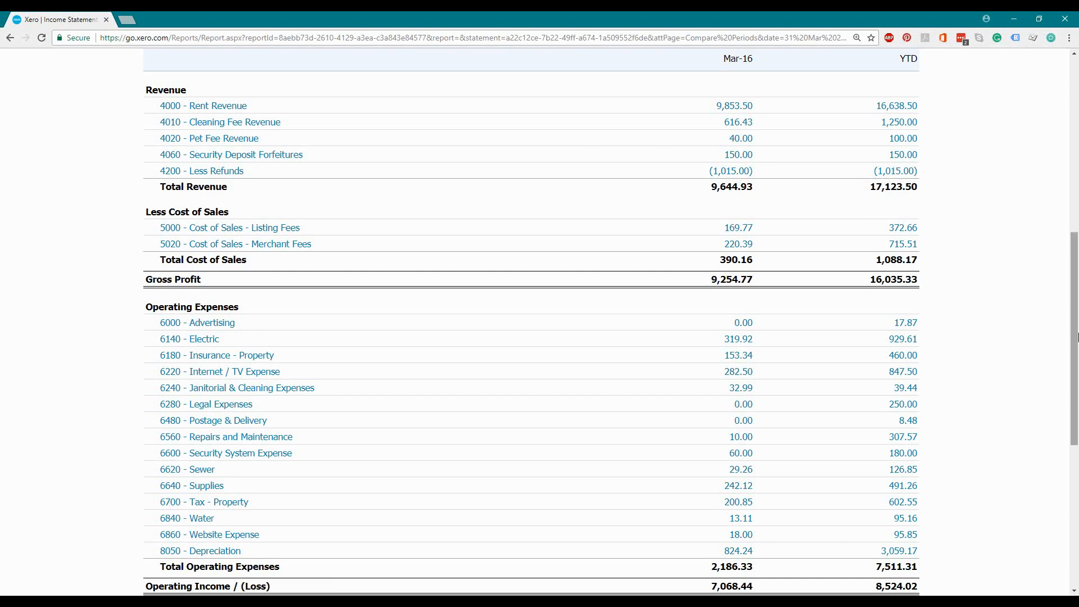
drag(1075, 337, 1074, 302)
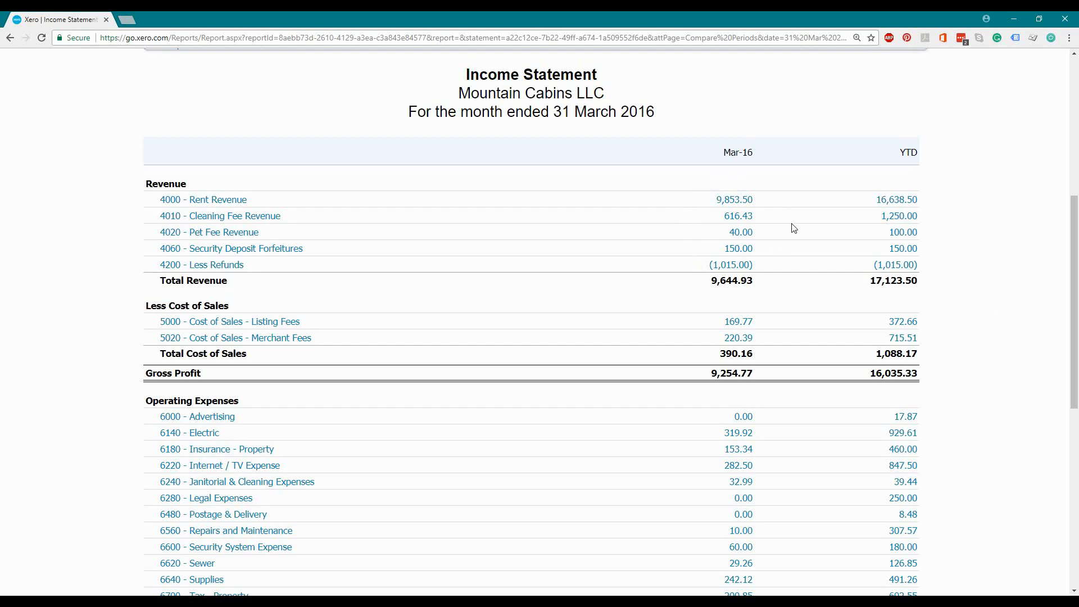
scroll(793, 228, up, 2)
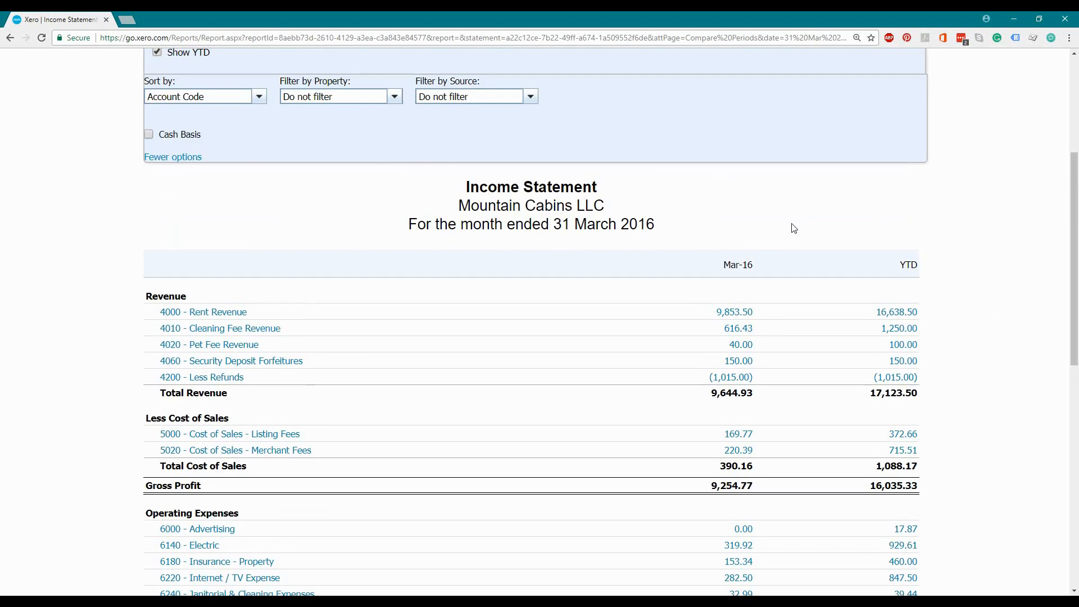
scroll(837, 326, down, 2)
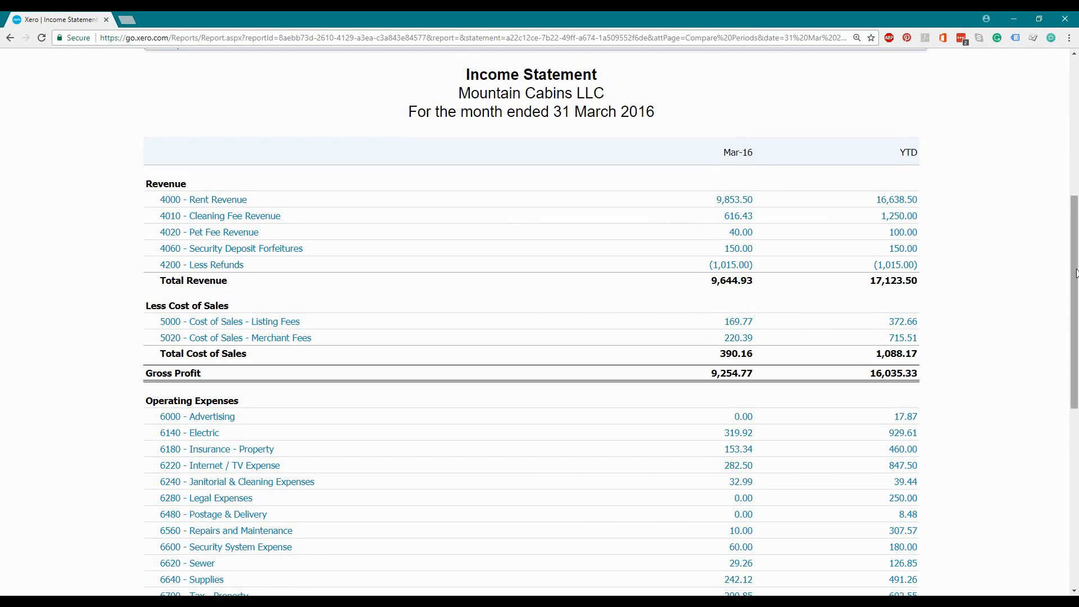
drag(1073, 273, 1073, 391)
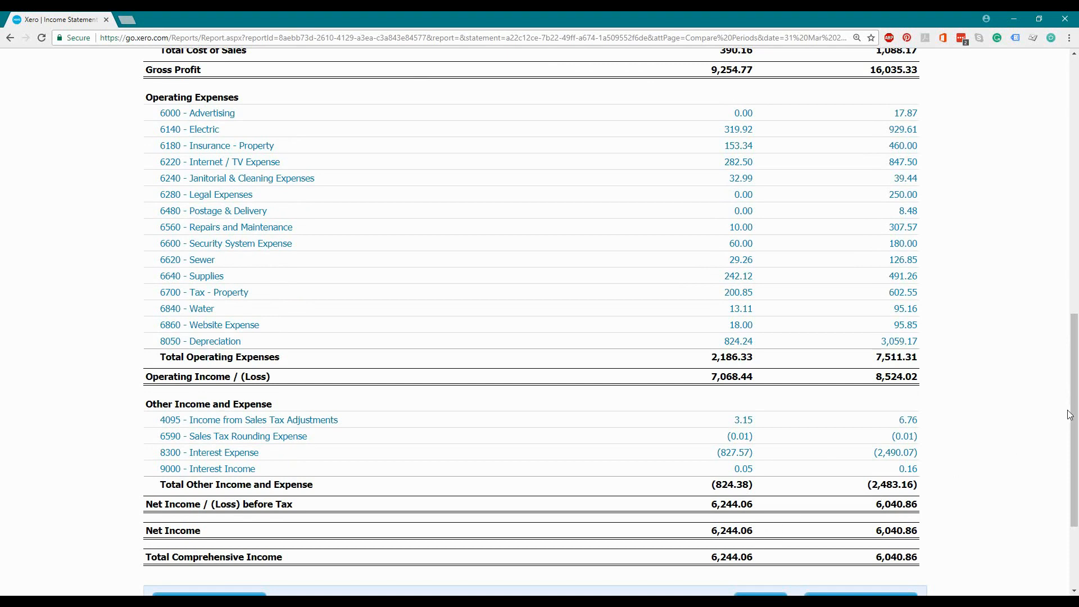
drag(1071, 410, 1077, 290)
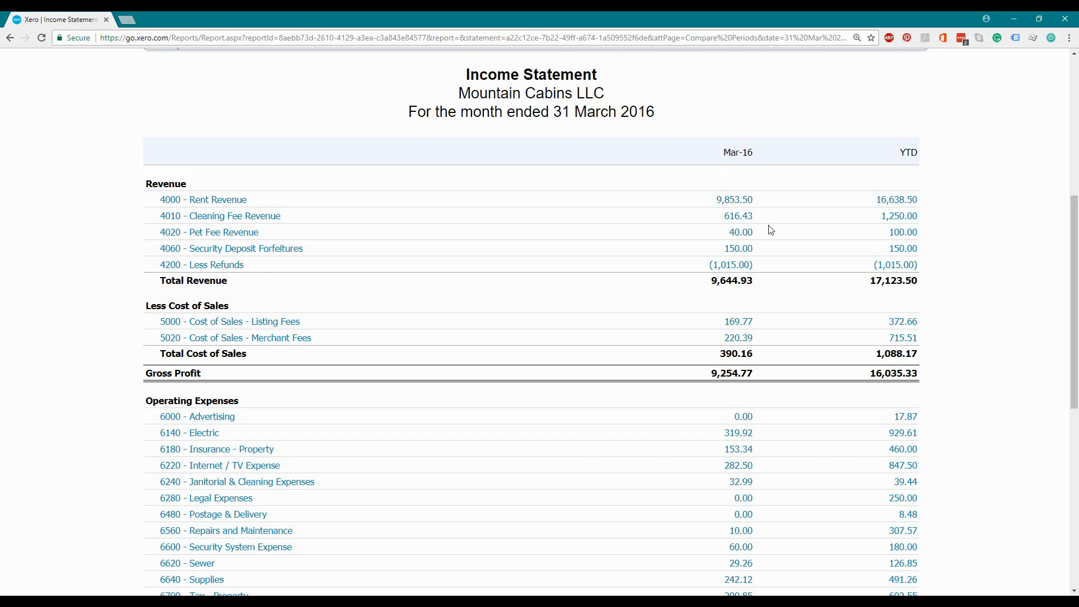
drag(1077, 248, 1077, 327)
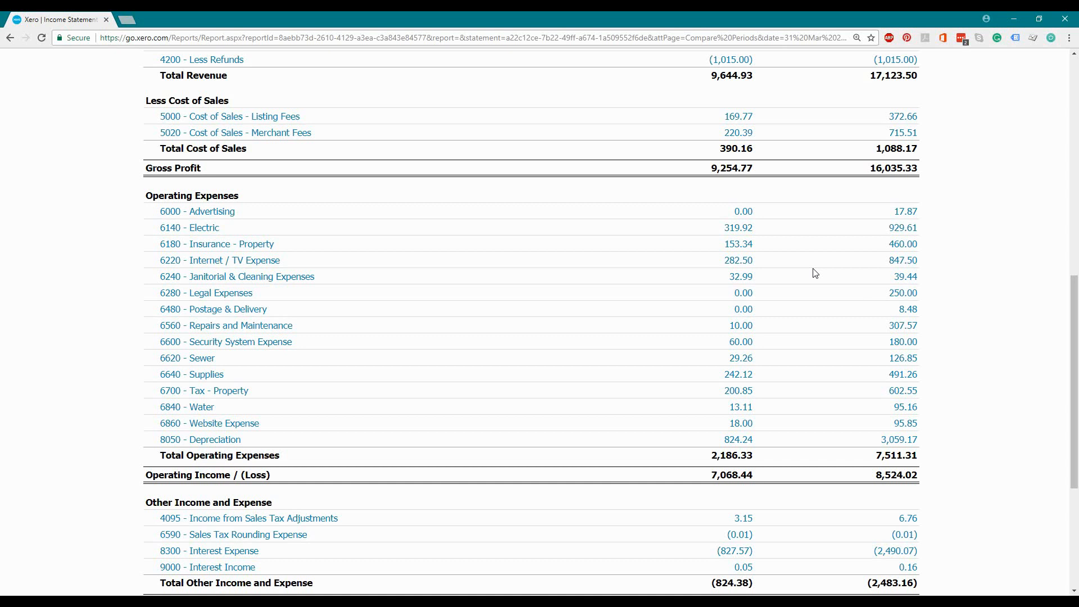
drag(1074, 376, 1075, 325)
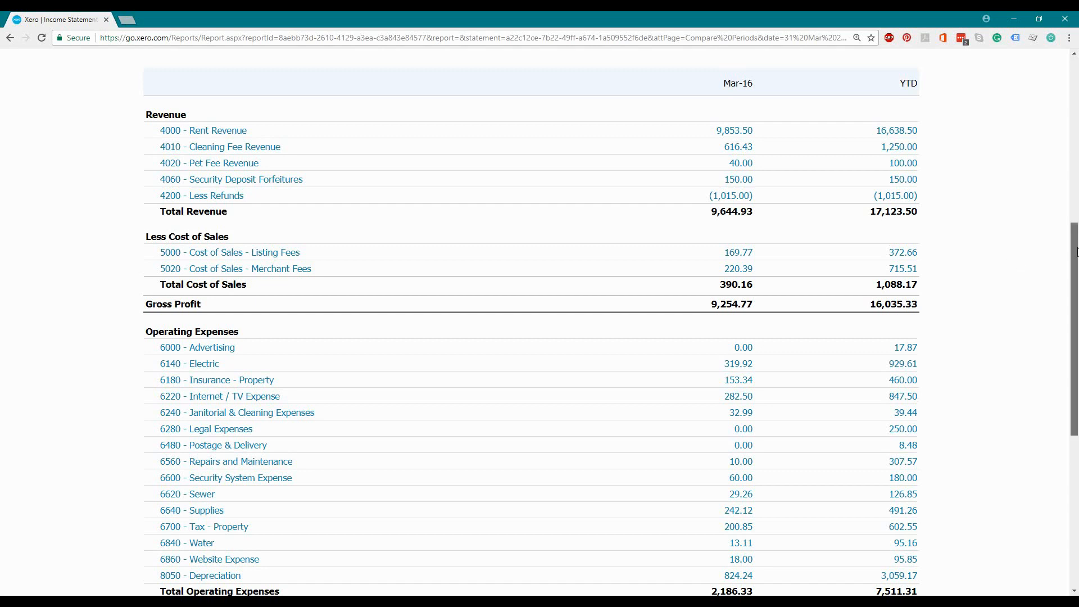
scroll(378, 431, down, 2)
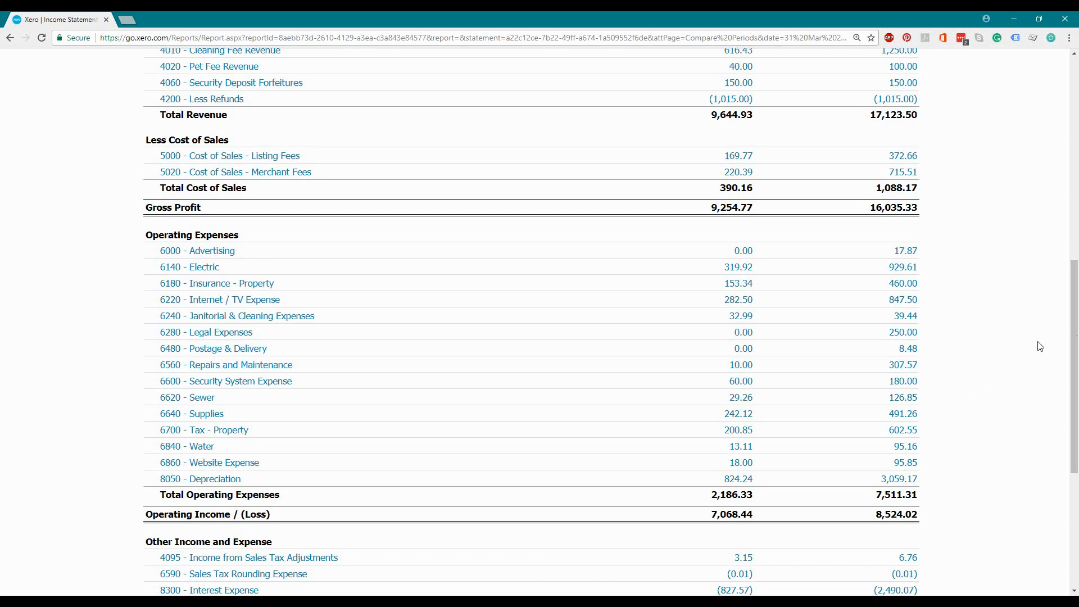
drag(1075, 318, 1075, 250)
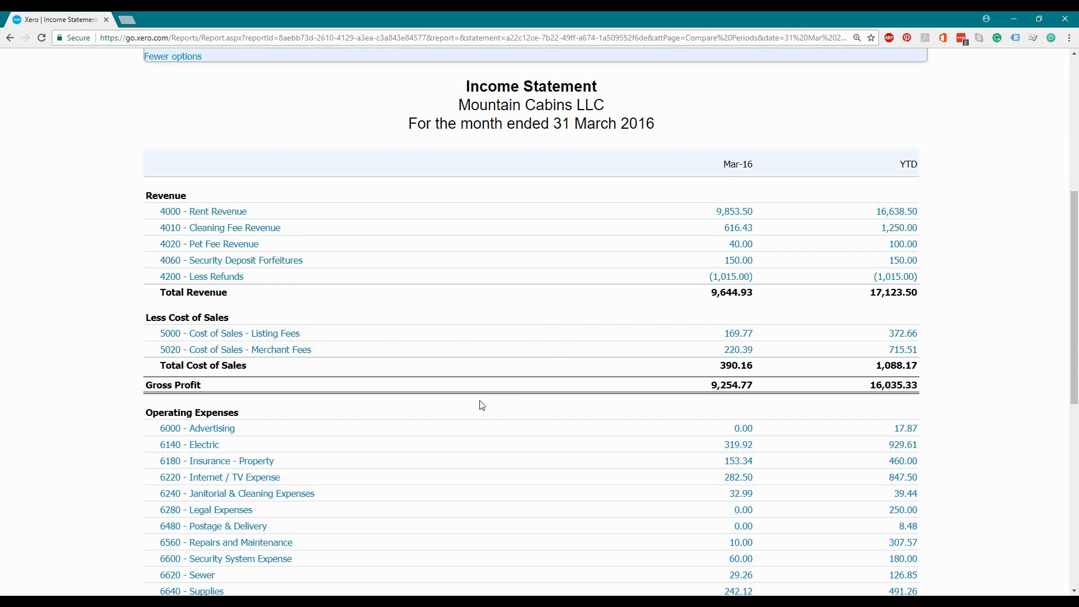
scroll(485, 444, down, 2)
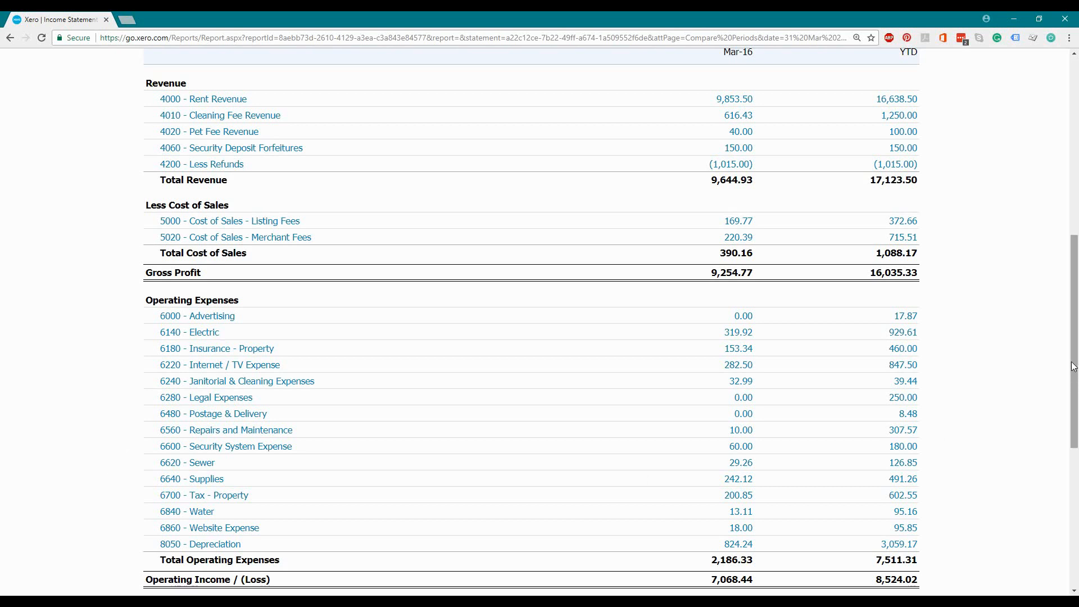
drag(1076, 382, 1075, 445)
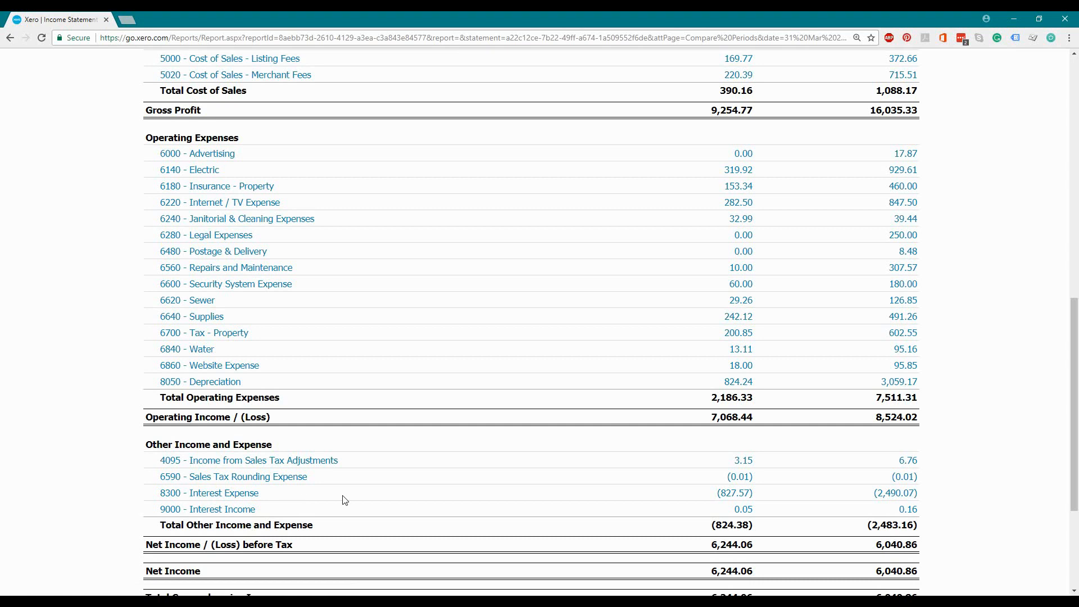
drag(1074, 388, 1074, 359)
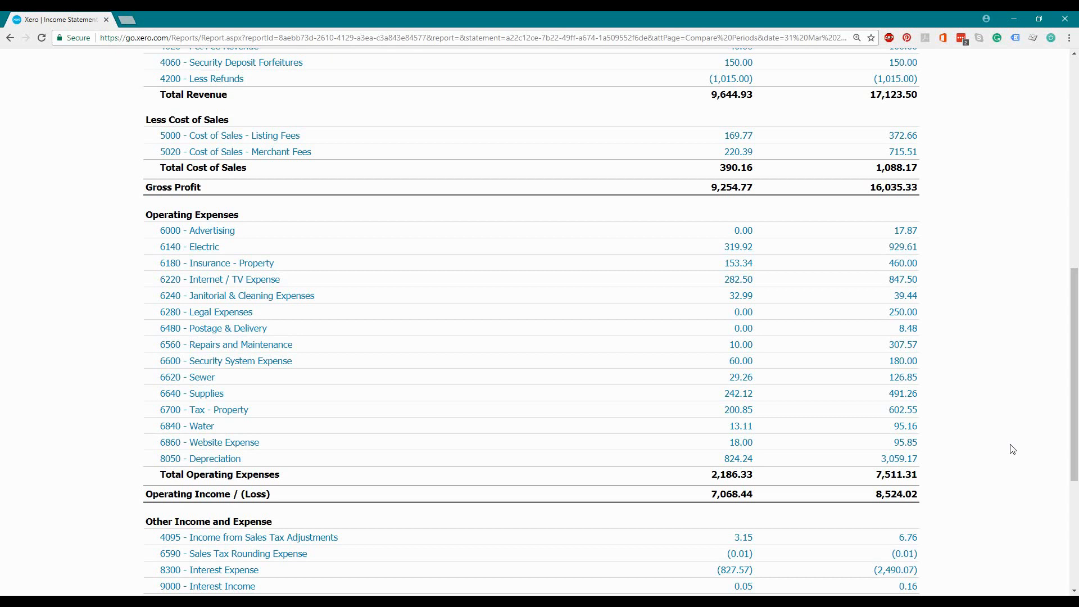
drag(1074, 402, 1066, 352)
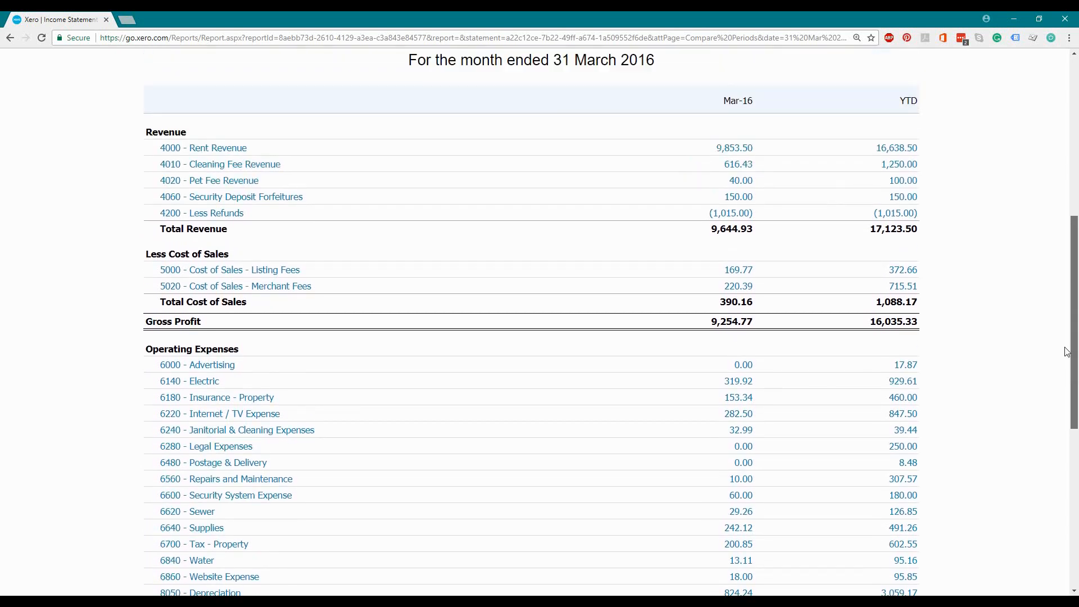
drag(1066, 352, 1067, 351)
drag(1074, 282, 1076, 259)
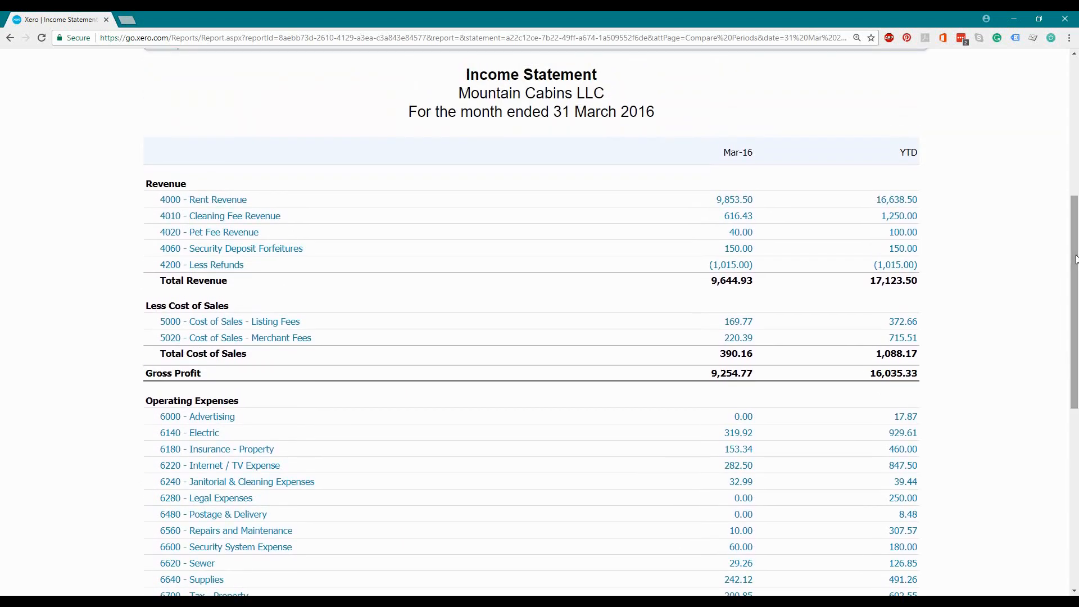